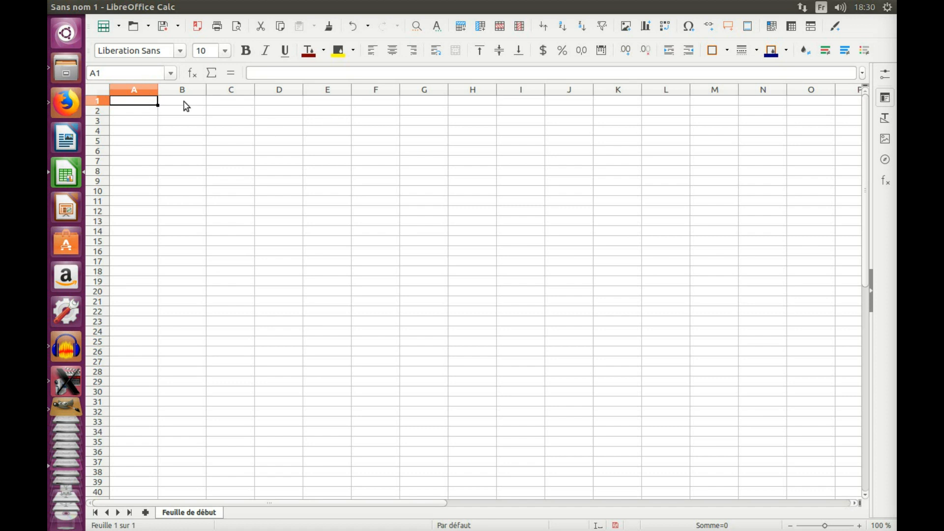
click(142, 93)
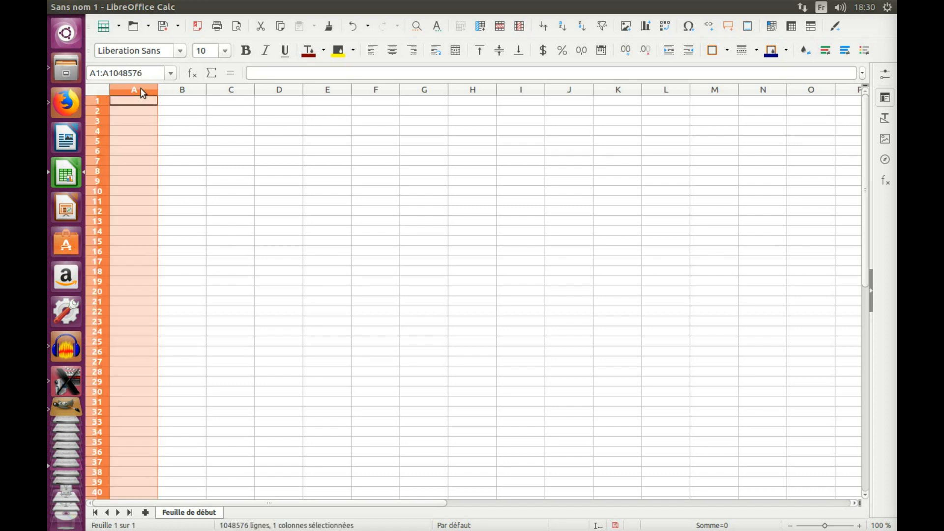
click(189, 89)
click(242, 91)
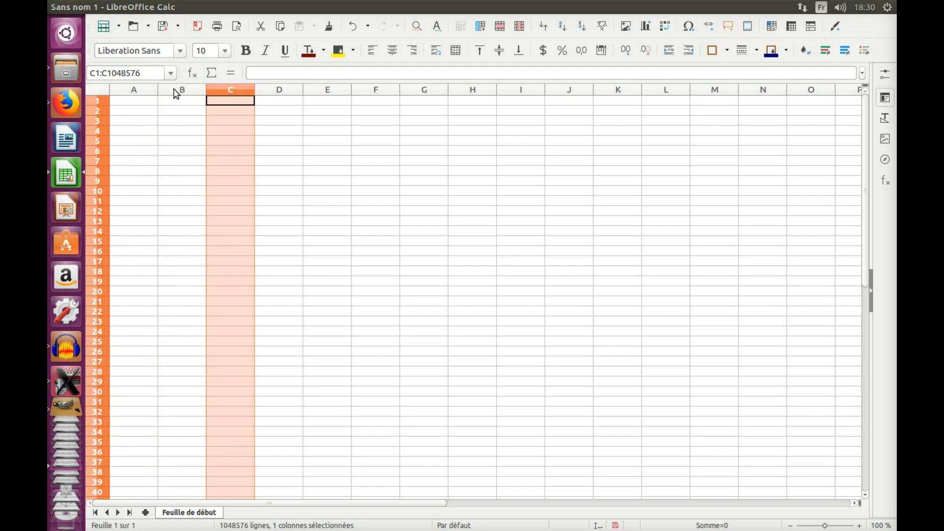
click(96, 101)
click(97, 110)
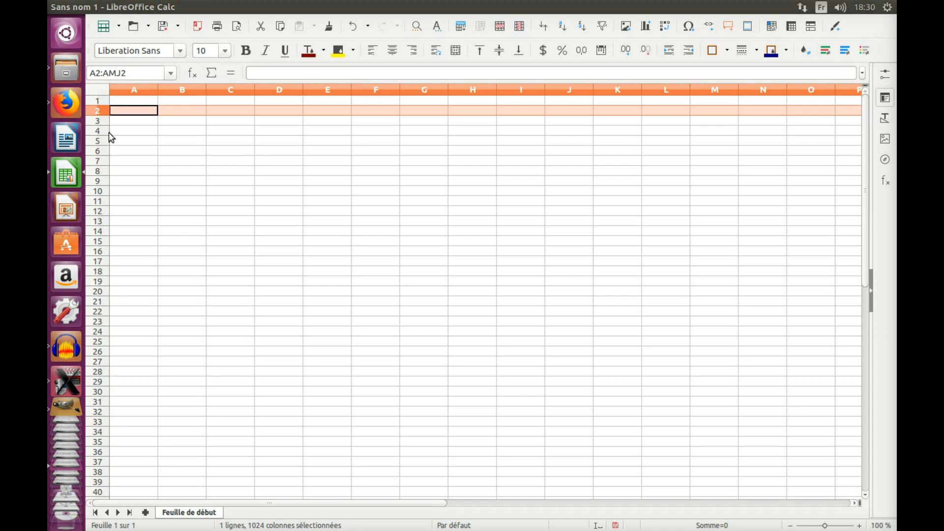
click(145, 103)
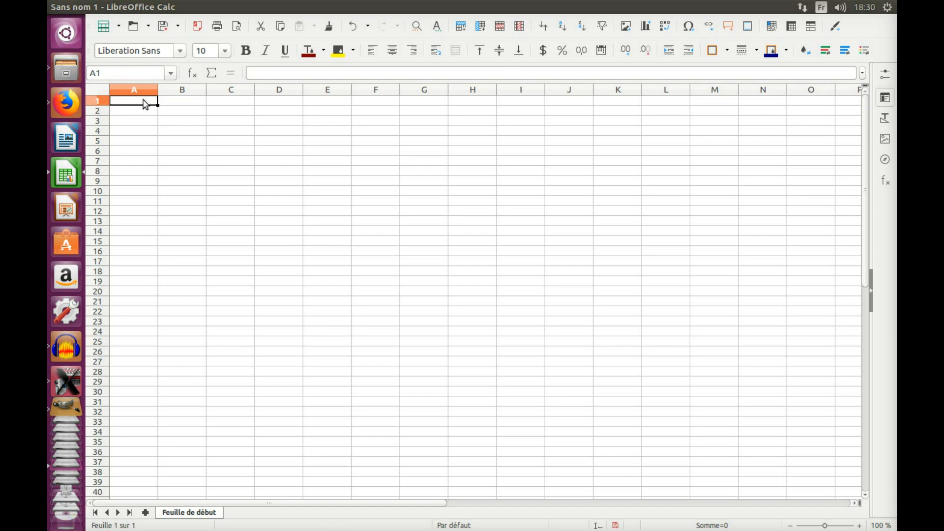
Enter the column headers "Poids" in B1 and "Prix au kg" in C1
double_click(145, 104)
double_click(188, 104)
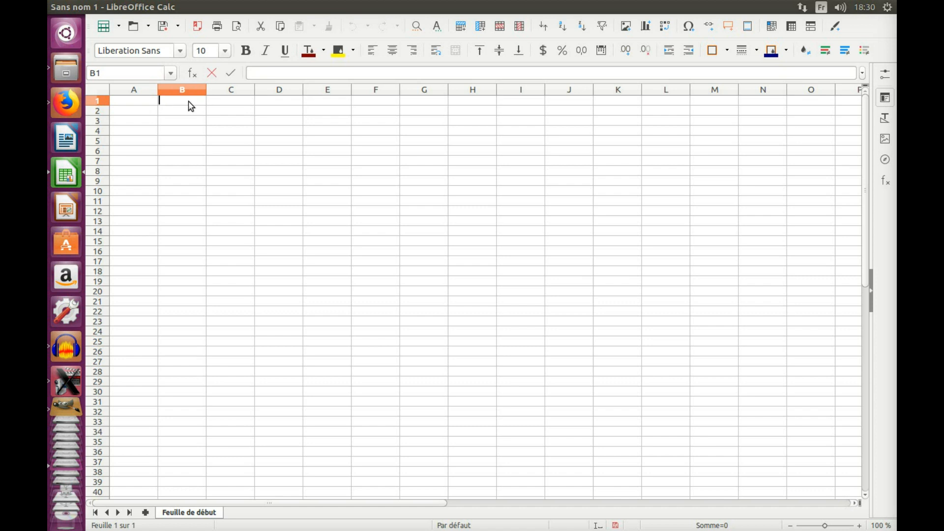
text(Poids)
double_click(222, 106)
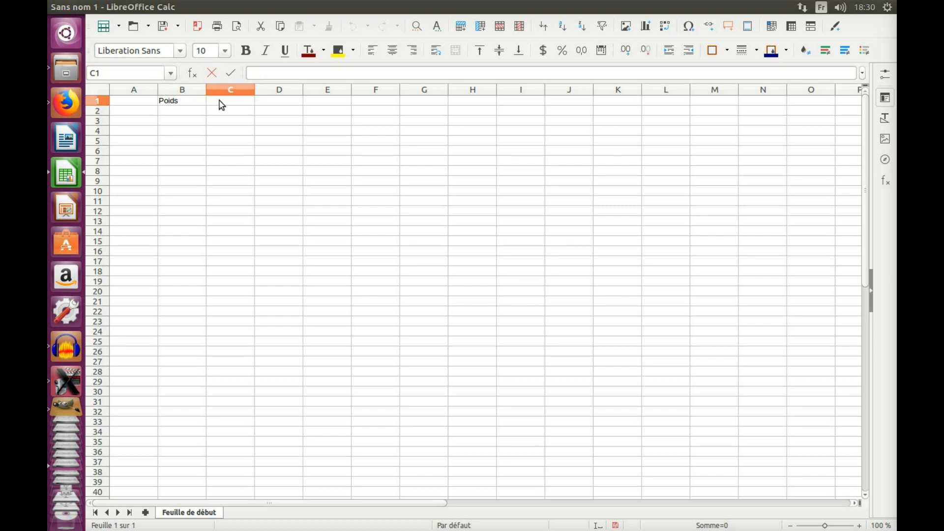
text(Prix au kg)
key(Return)
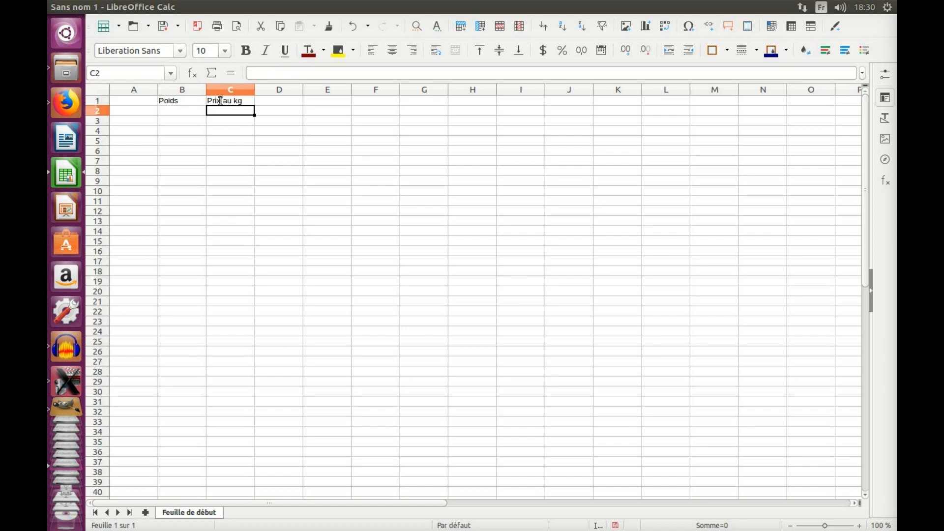
Enter the row labels "Pommes", "Poires" and "Pêches" in cells A2 to A4
click(138, 115)
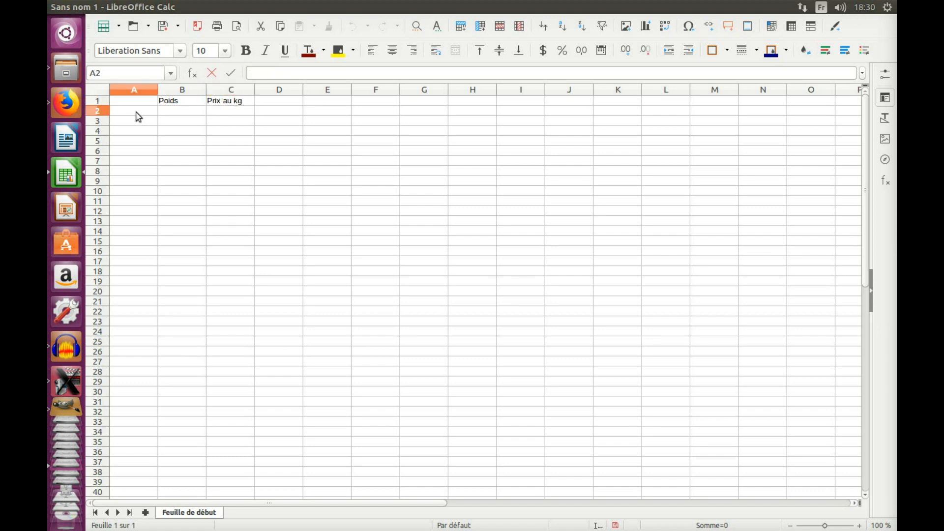
text(Pommes)
click(139, 122)
text(Poires)
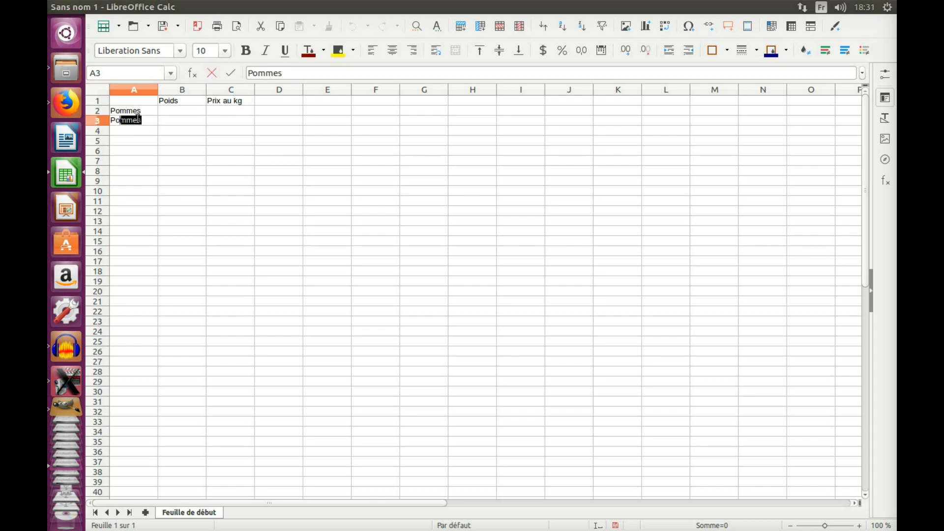
double_click(140, 132)
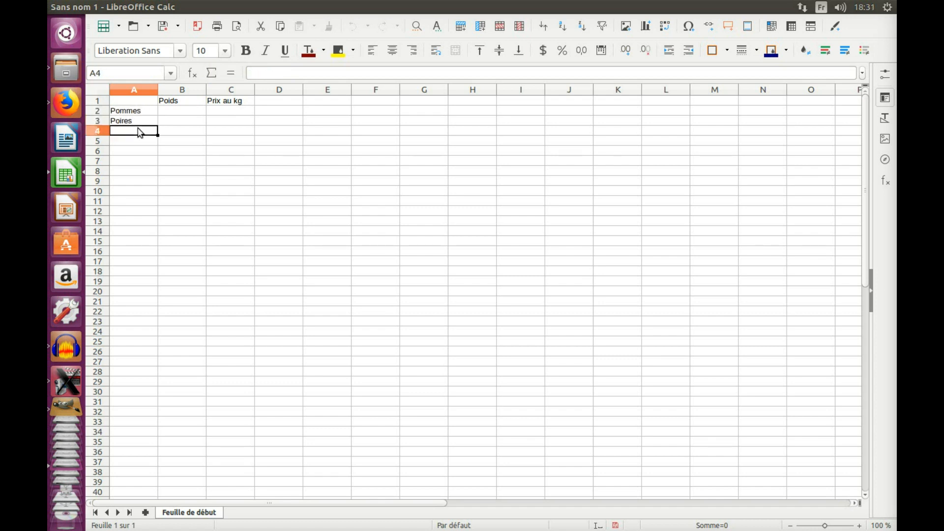
text(Pêches)
key(Return)
Fill the "Poids" column with 17 for Pommes, 15 for Poires and 7,5 for Pêches
click(170, 114)
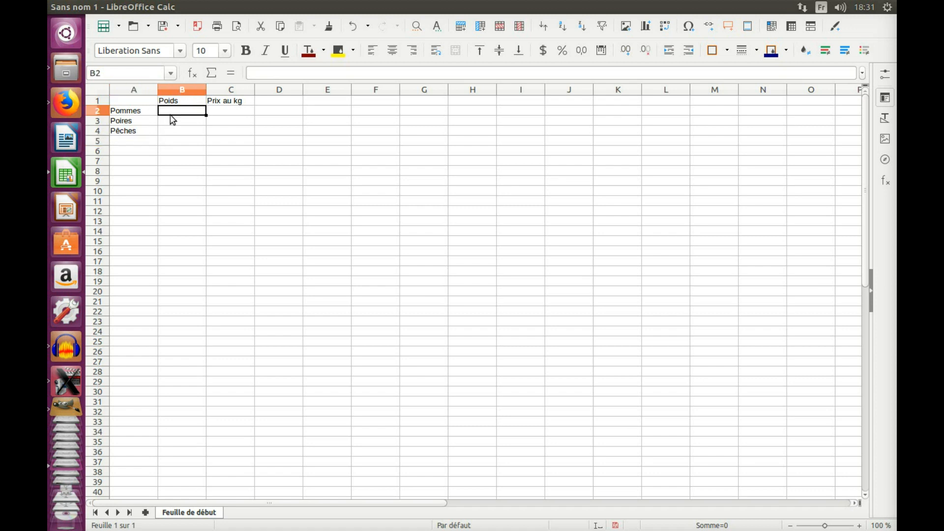
double_click(176, 114)
text(17)
double_click(203, 125)
text(15)
double_click(198, 129)
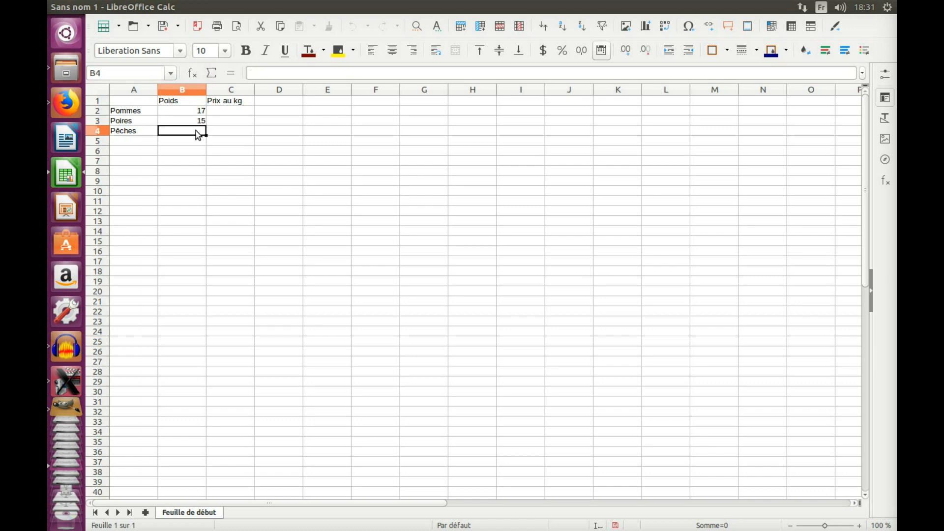
text(7,5)
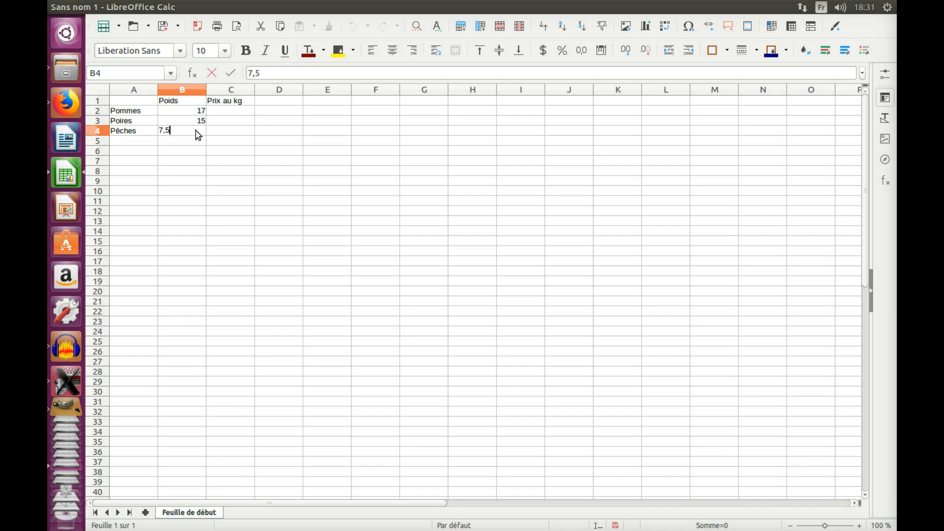
key(Return)
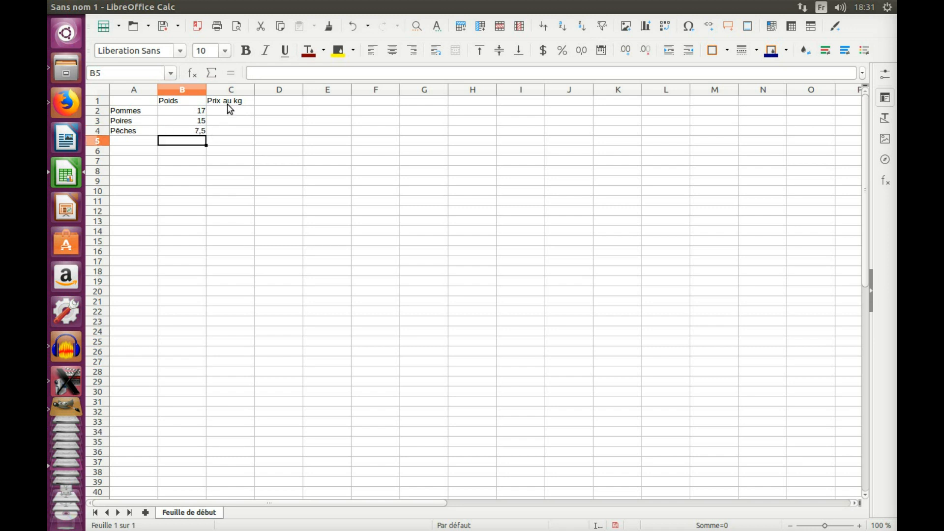
Fill the "Prix au kg" column with 2,05 for Pommes, 3,12 for Poires and 3,5 for Pêches
double_click(233, 117)
text(2,05)
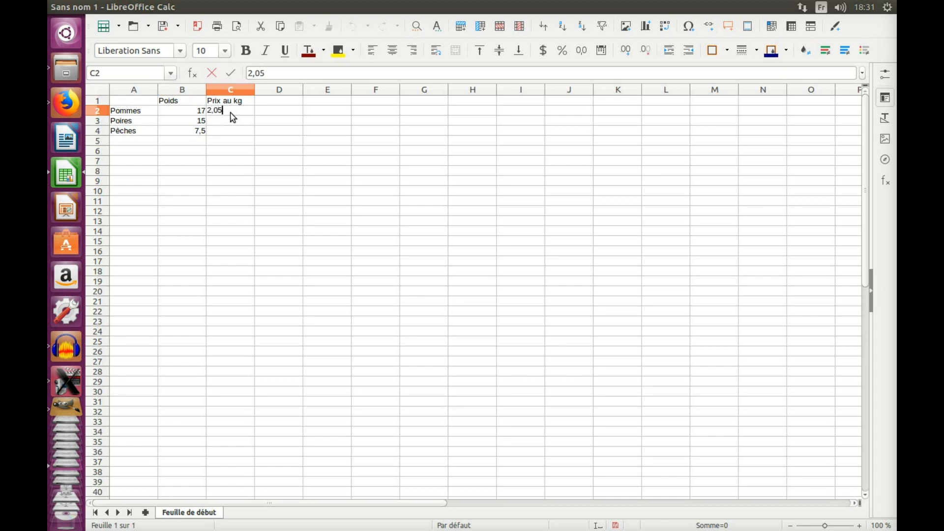
key(Return)
double_click(244, 123)
text(3)
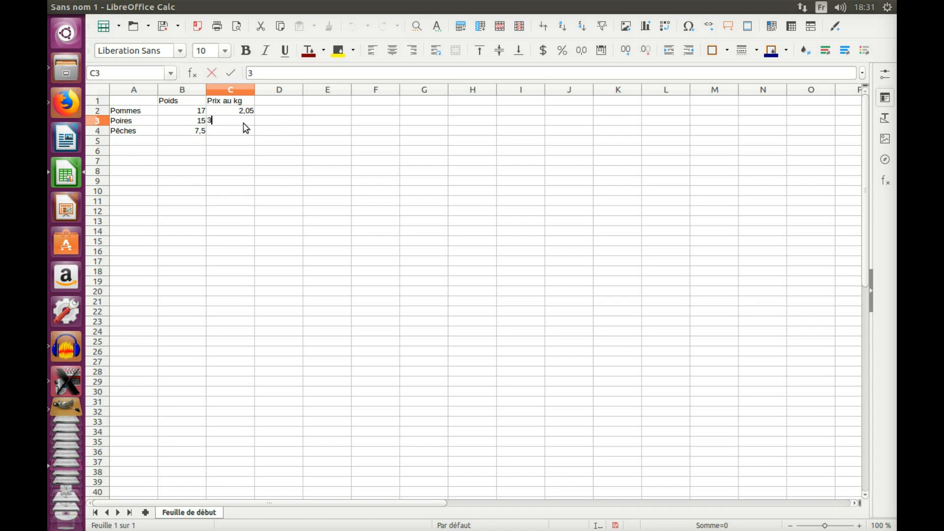
text(,12)
key(Return)
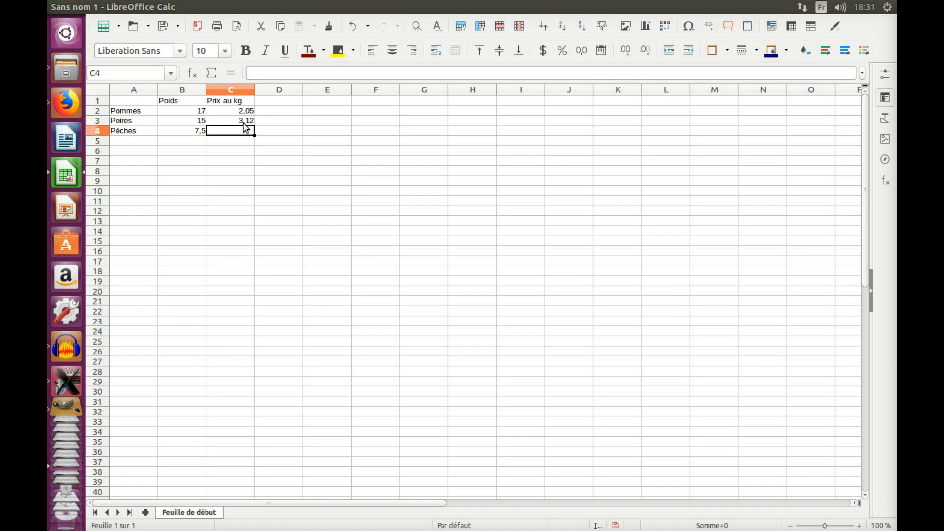
double_click(247, 135)
text(3,5)
key(Return)
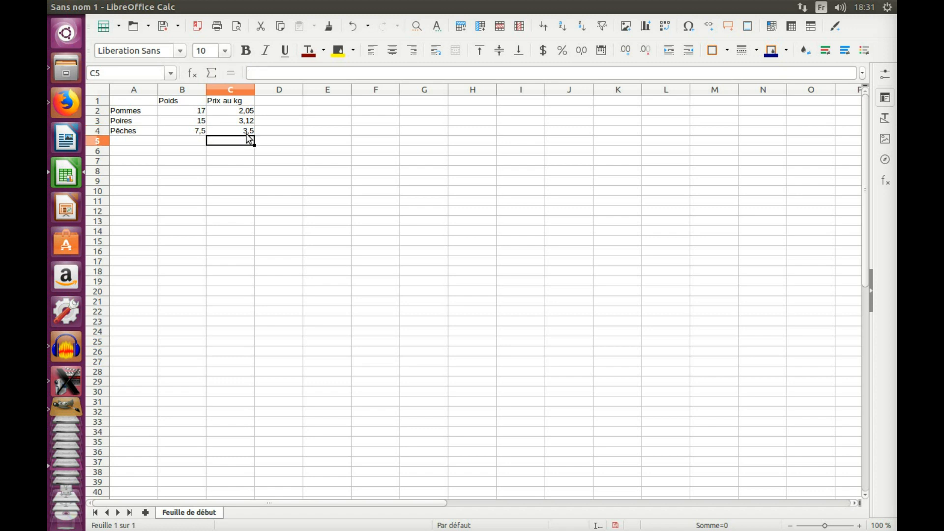
Add the column header "Prix total" in cell D1
click(254, 112)
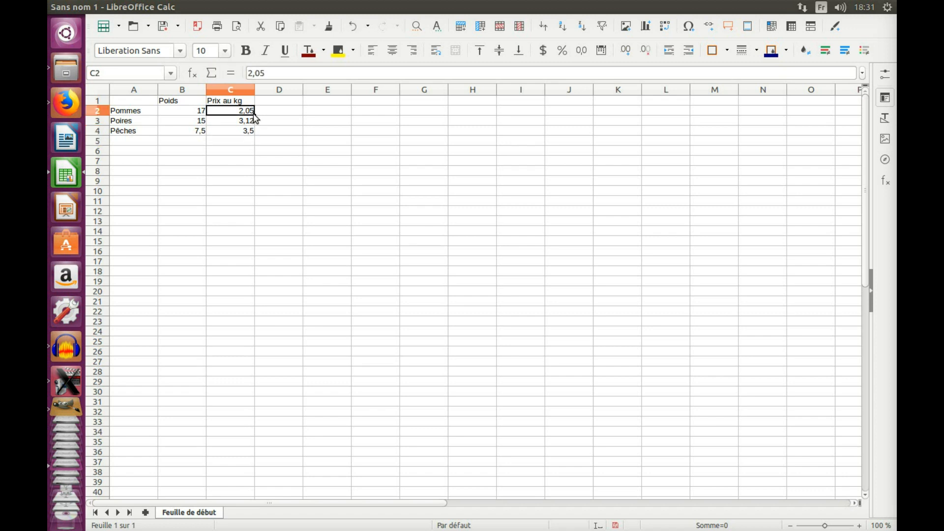
click(194, 114)
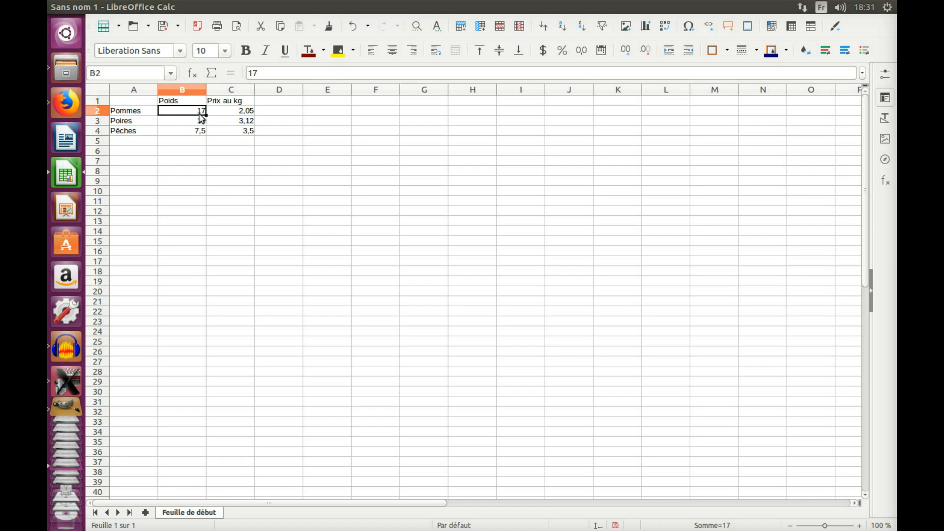
click(220, 113)
click(284, 119)
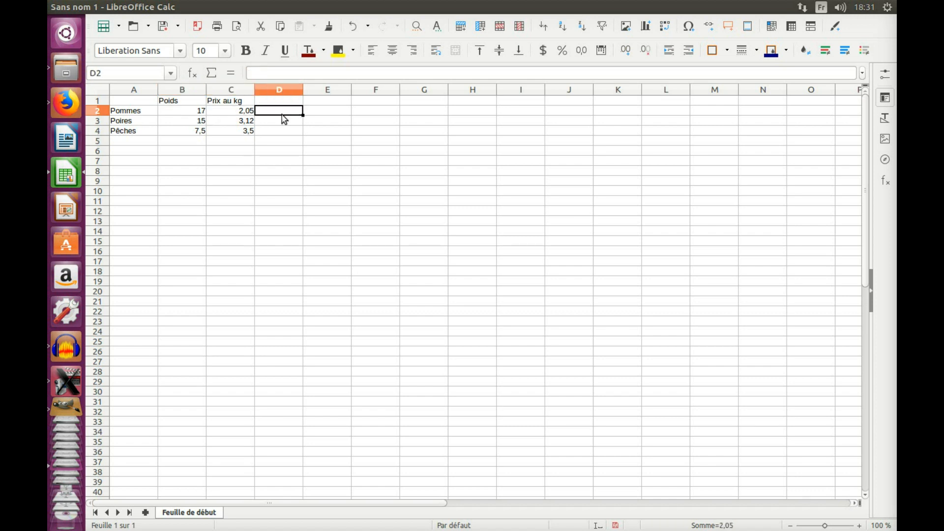
click(285, 104)
double_click(285, 105)
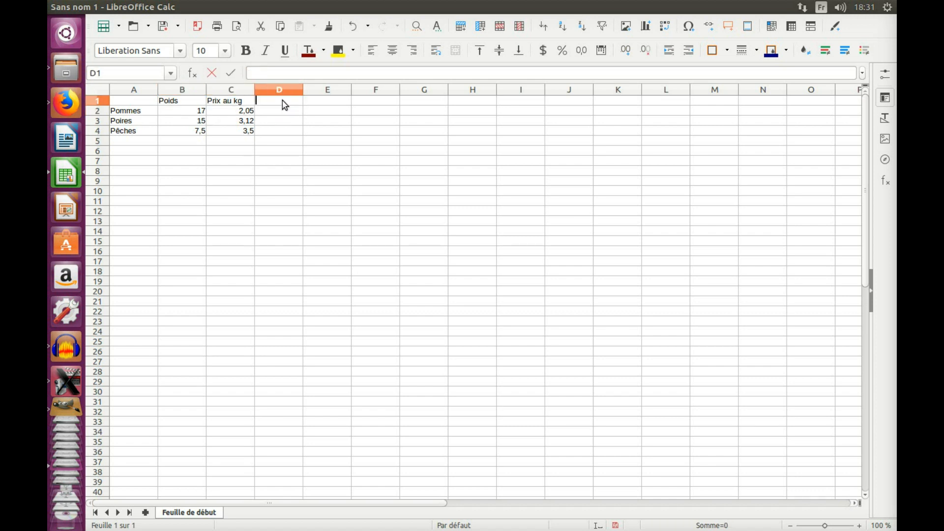
text(Prix total)
key(Return)
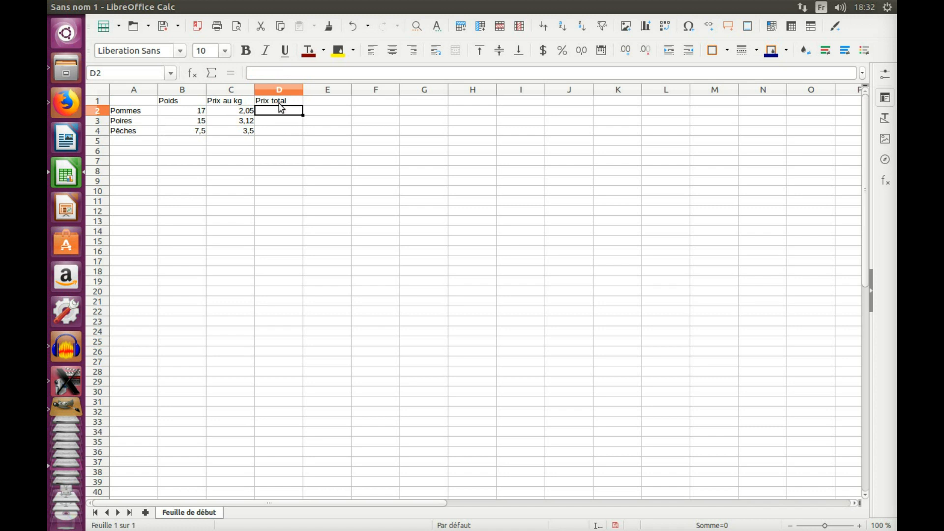
Calculate the total price of Pommes in D2 with the formula =B2*C2
click(188, 114)
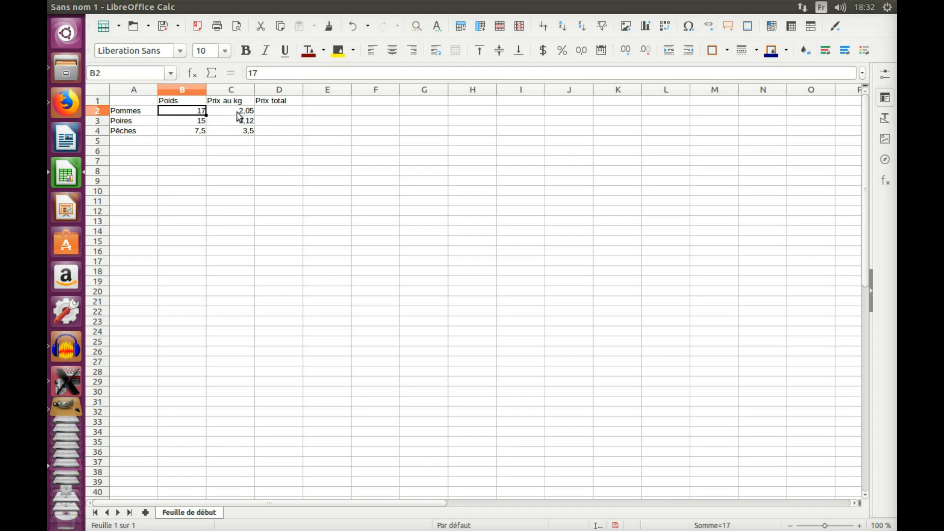
click(271, 112)
double_click(271, 112)
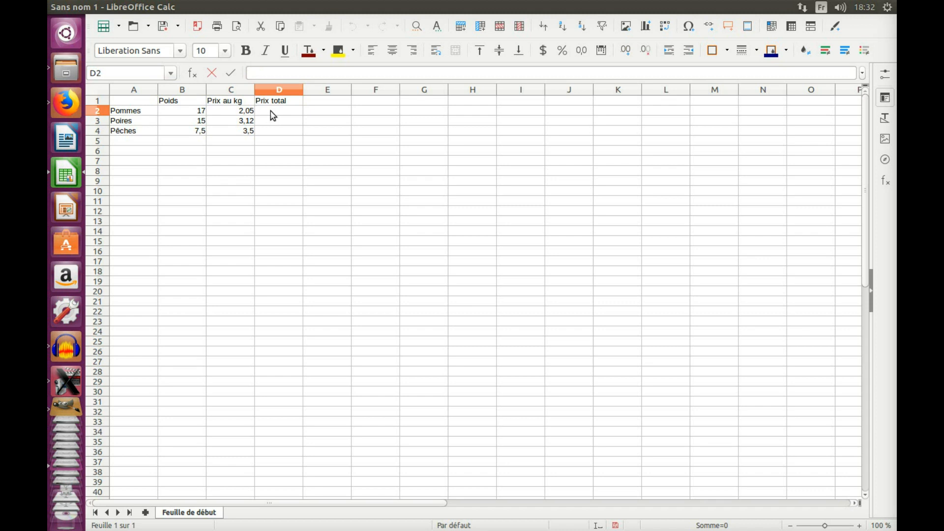
text(=)
click(190, 114)
text(*)
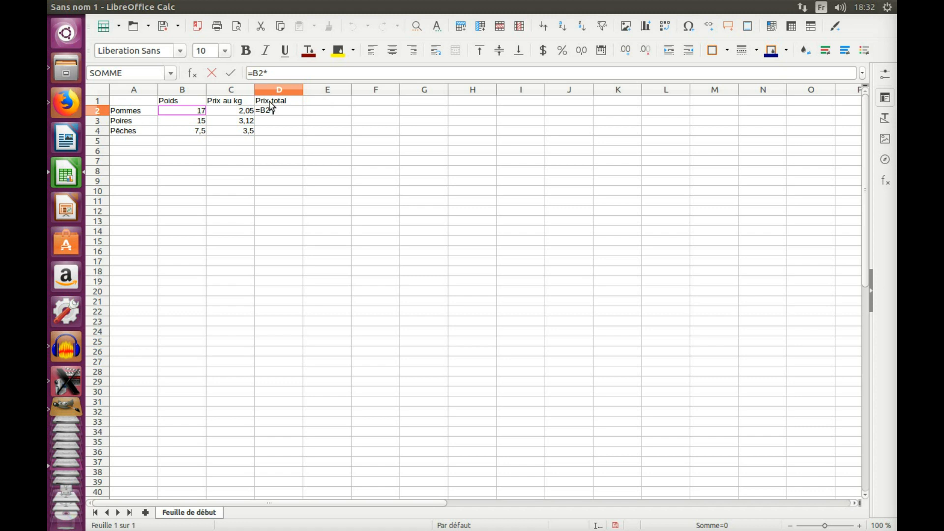
click(248, 114)
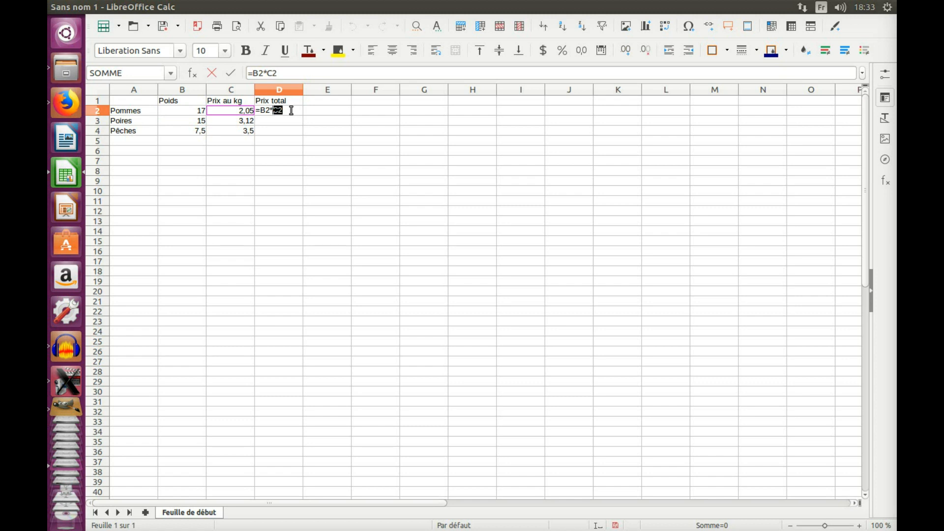
key(Return)
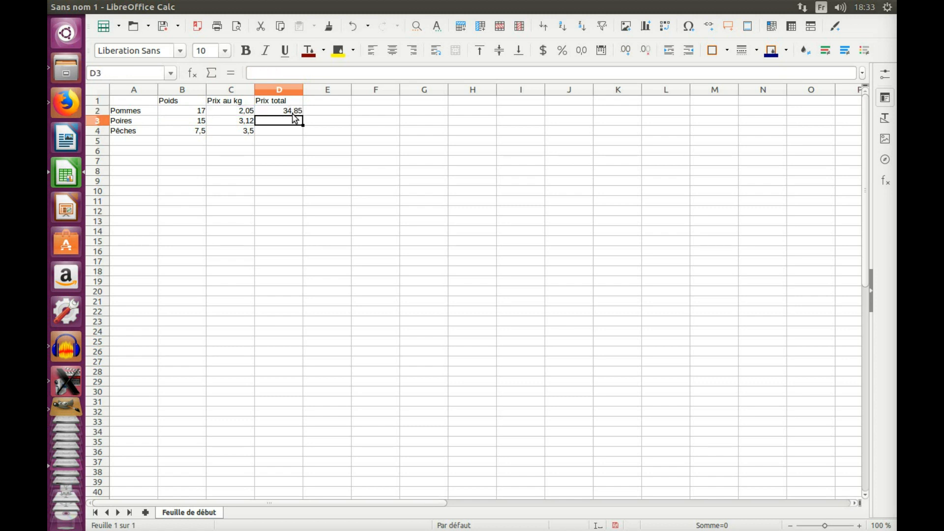
Copy the total price formula from D2 down to D4 for Poires and Pêches
click(187, 123)
click(185, 134)
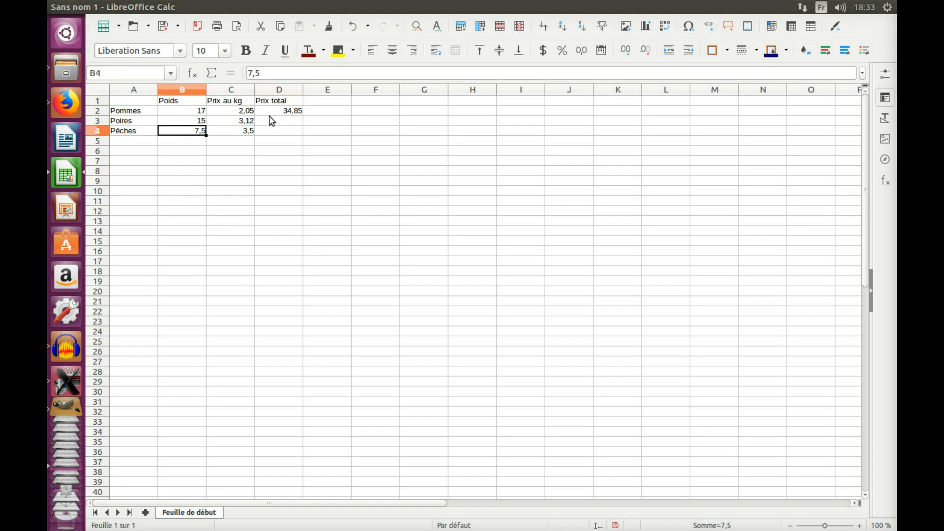
click(241, 121)
click(231, 112)
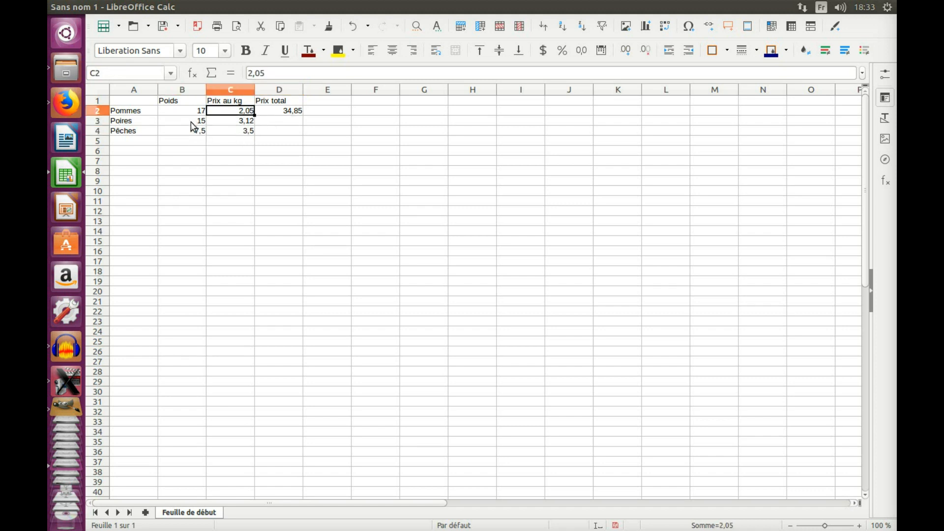
click(295, 111)
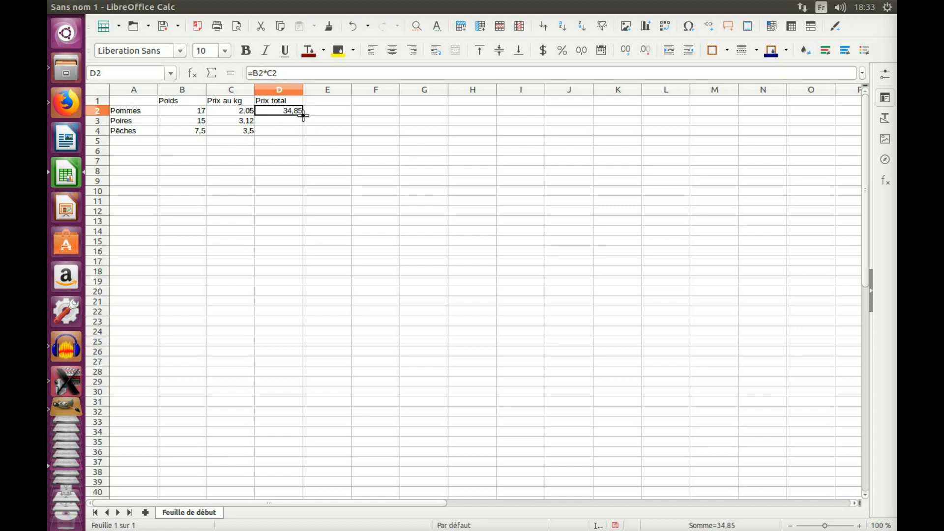
drag(303, 115, 301, 136)
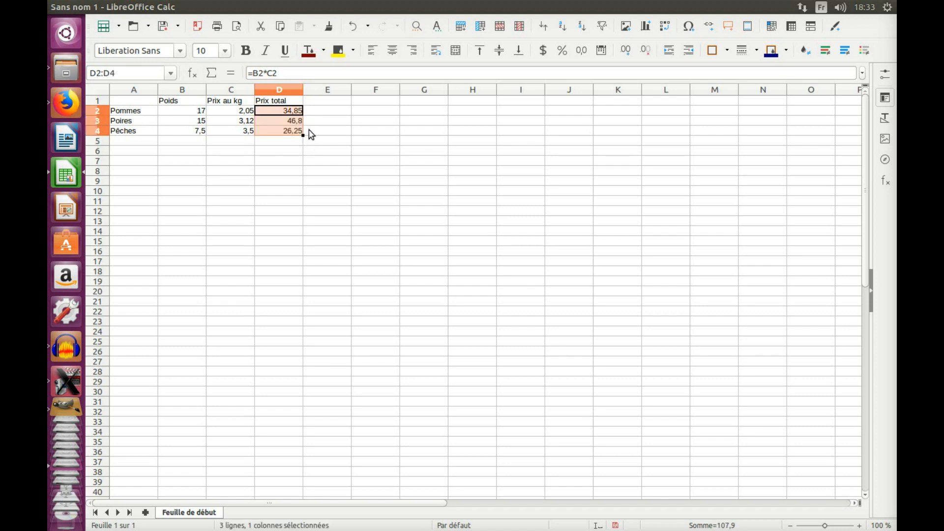
Examine the formulas in D2, D3 and D4 and the cells that the D4 formula references
click(293, 112)
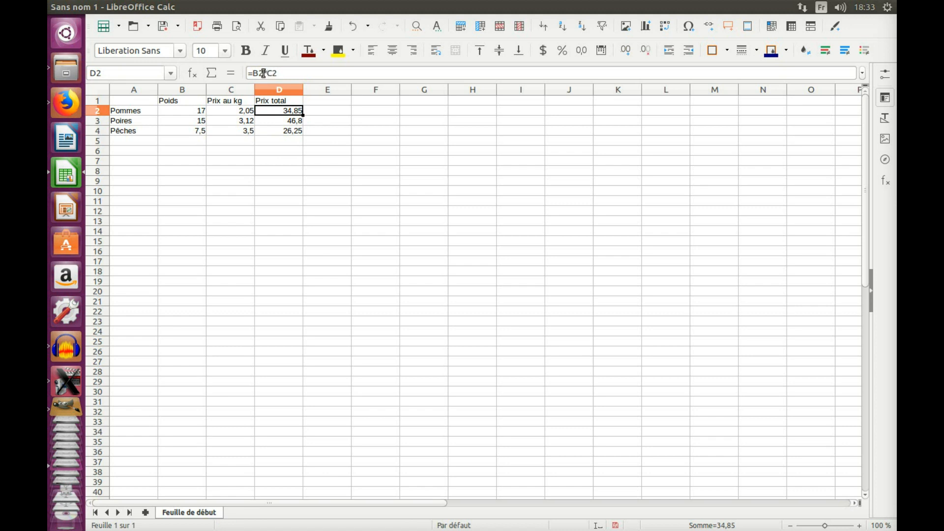
click(295, 122)
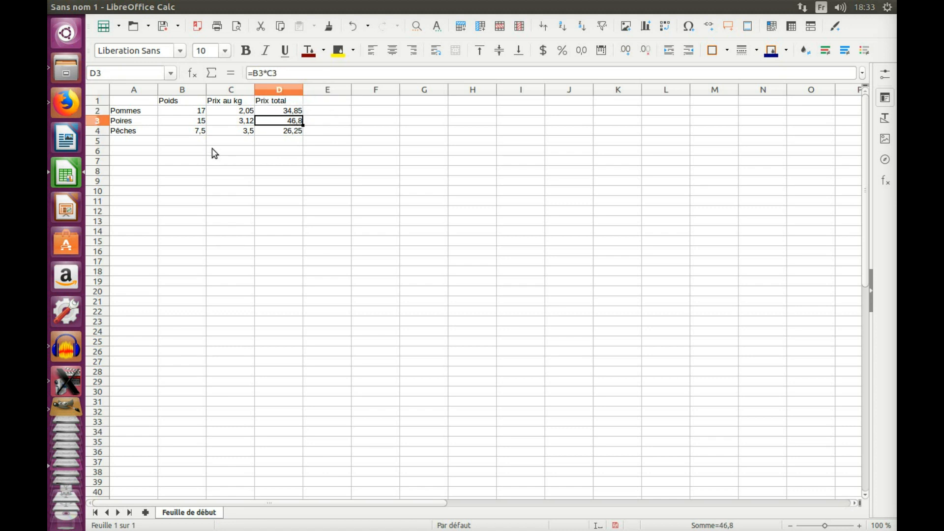
click(281, 133)
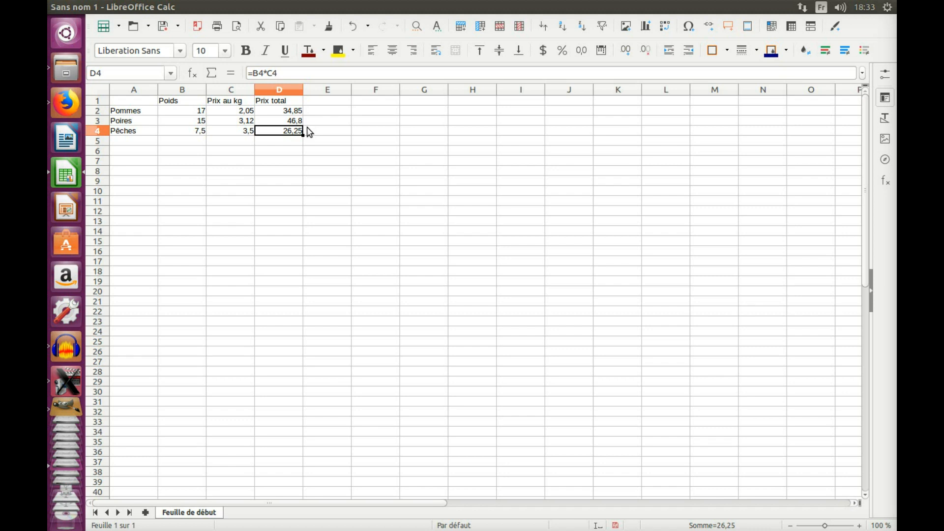
click(323, 71)
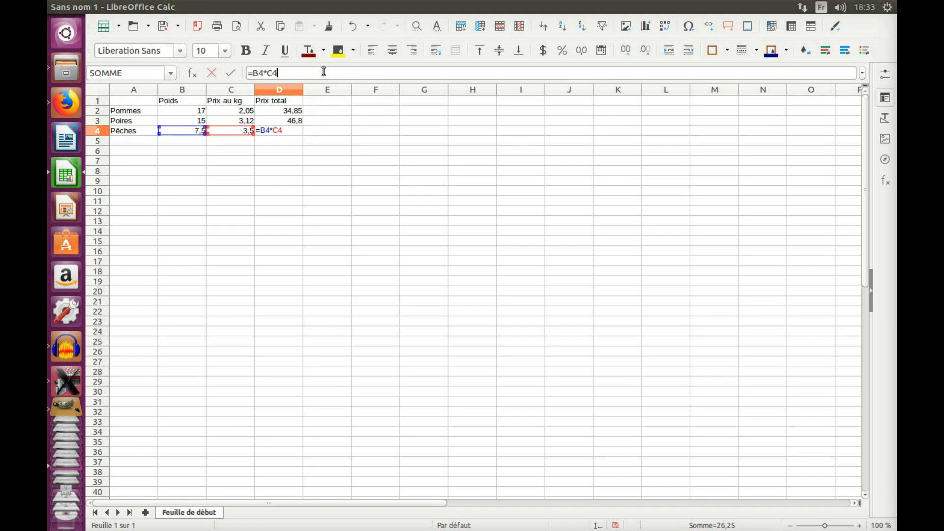